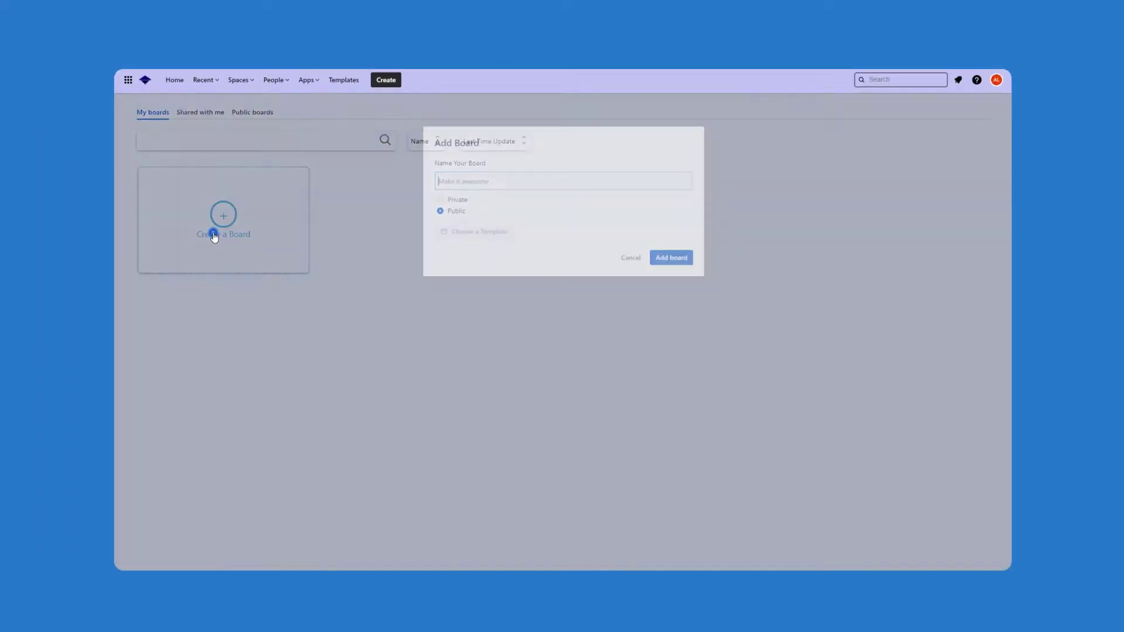
pyautogui.write('Business Model Plan')
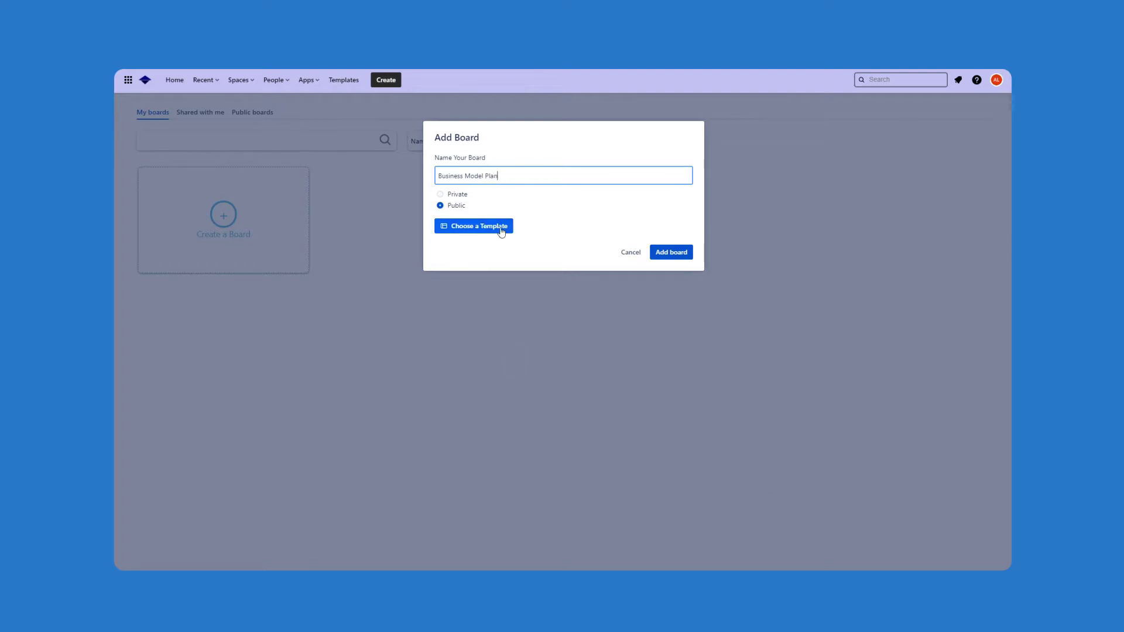
# Step: Create a public 'Business Model Plan' board from the Business Canvas Model template
pyautogui.click(499, 228)
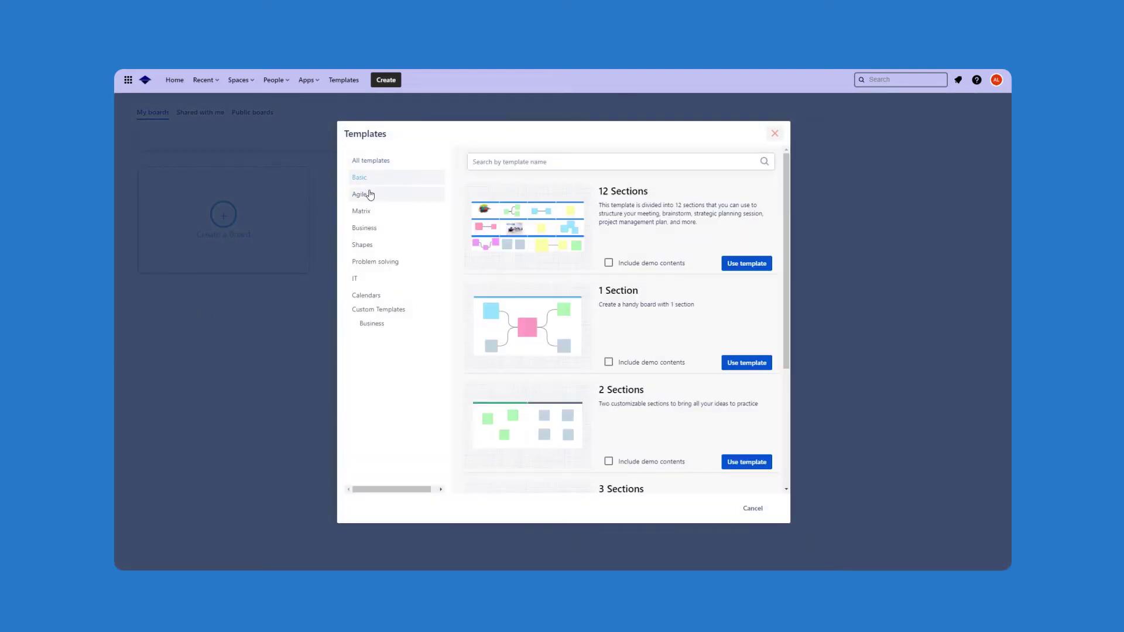
pyautogui.click(373, 216)
pyautogui.click(388, 247)
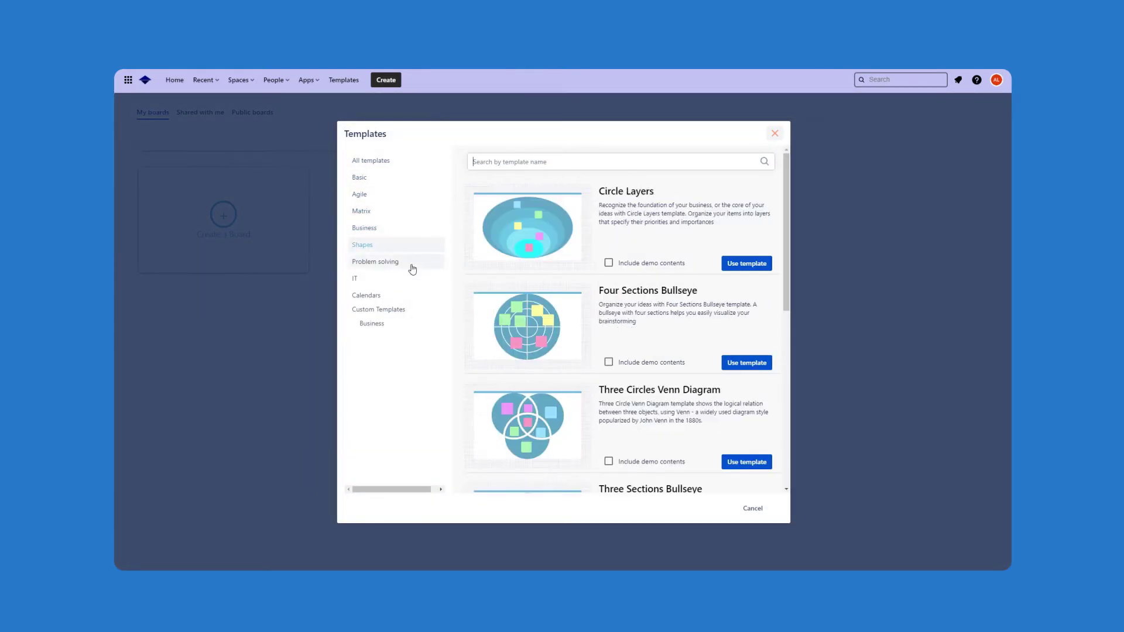
pyautogui.click(409, 263)
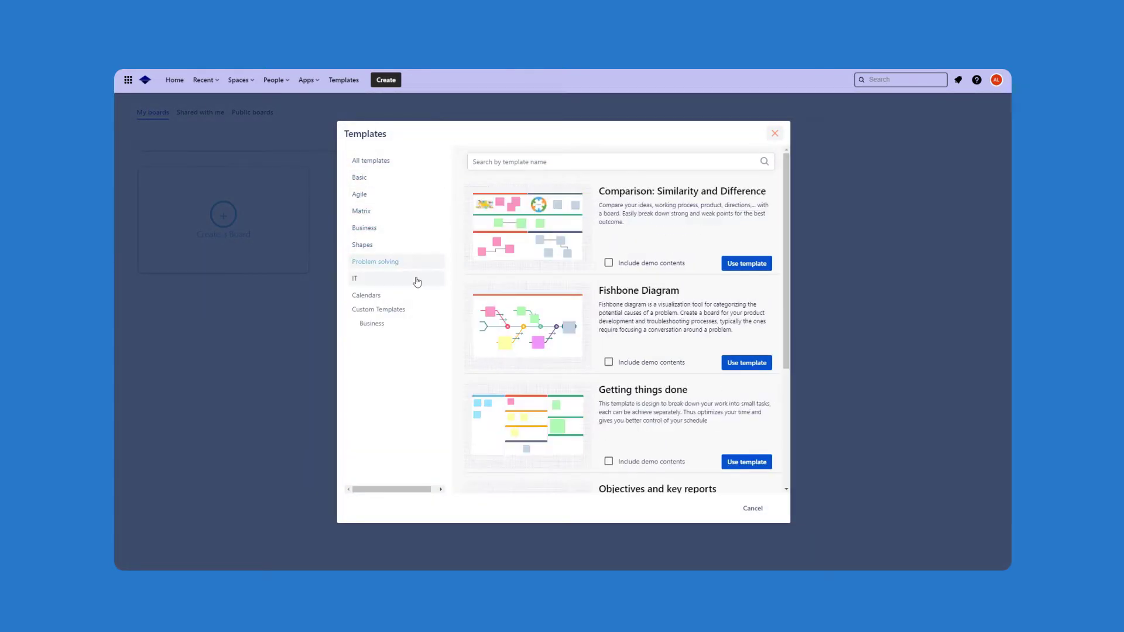
pyautogui.click(417, 230)
pyautogui.click(742, 263)
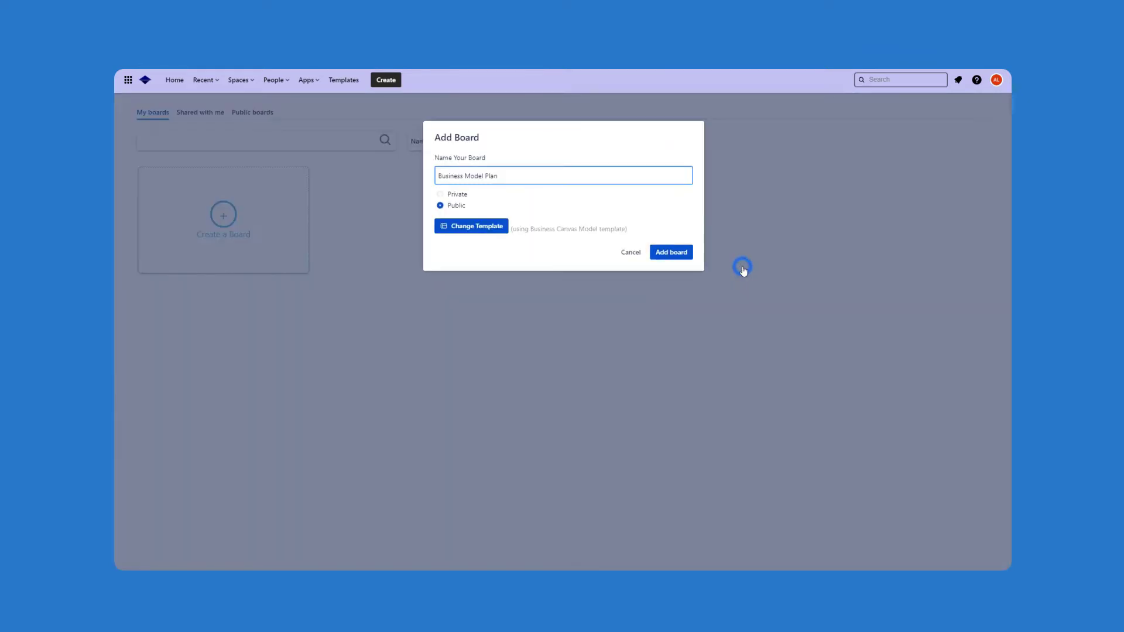
pyautogui.click(676, 253)
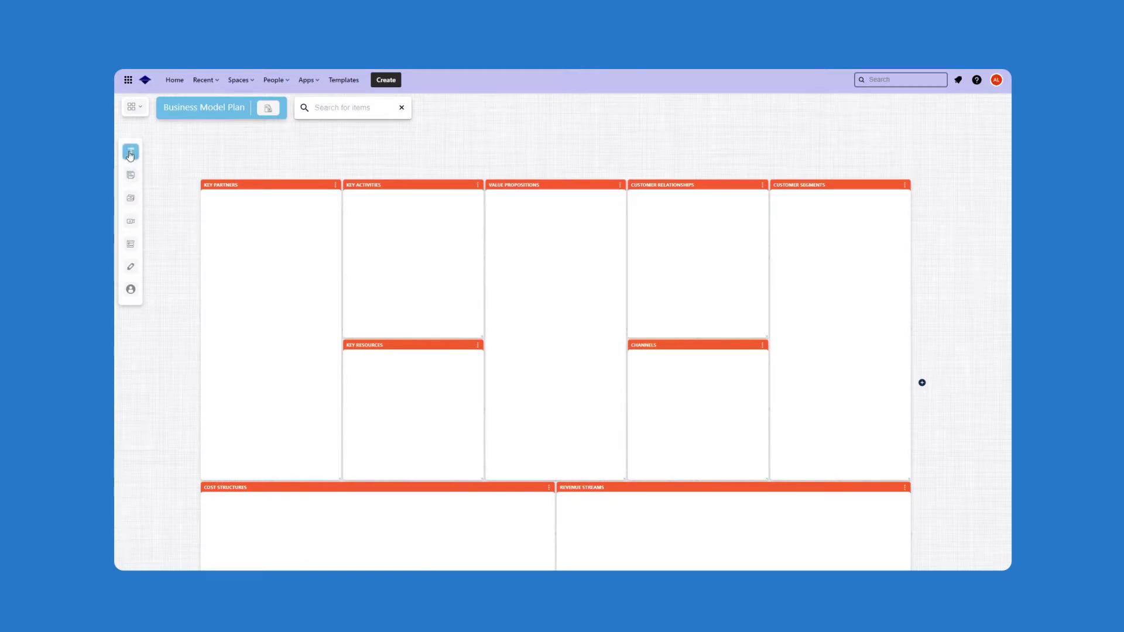
# Step: Add a 'Weekly Touchbase' label, a larger-font 'Cloud Native Solution' sticky, and the Supply-Chain-Example.png image
pyautogui.click(357, 221)
pyautogui.write('We')
pyautogui.write('se')
pyautogui.press('Escape')
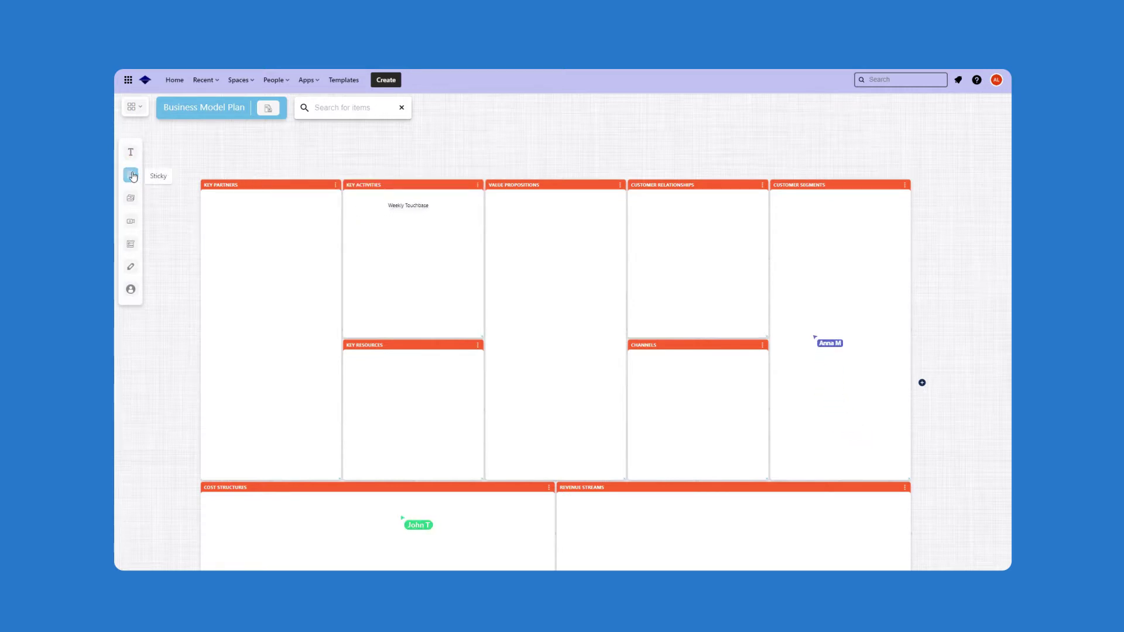
pyautogui.moveTo(131, 178); pyautogui.dragTo(536, 249)
pyautogui.write('Cloud Name Solution')
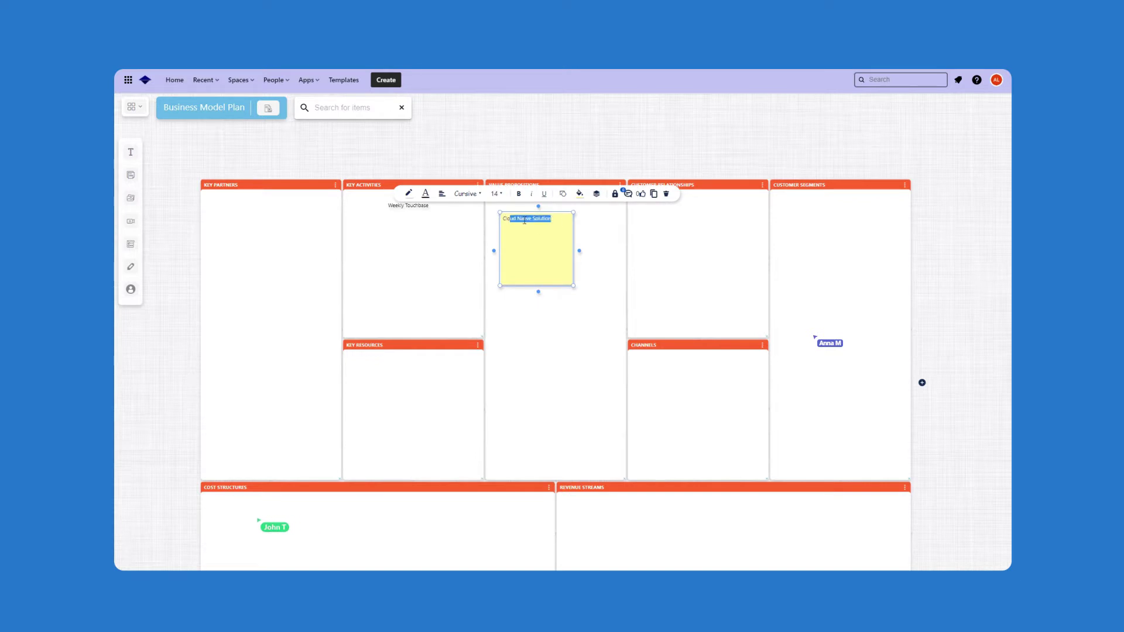
pyautogui.click(496, 193)
pyautogui.click(504, 284)
pyautogui.click(132, 198)
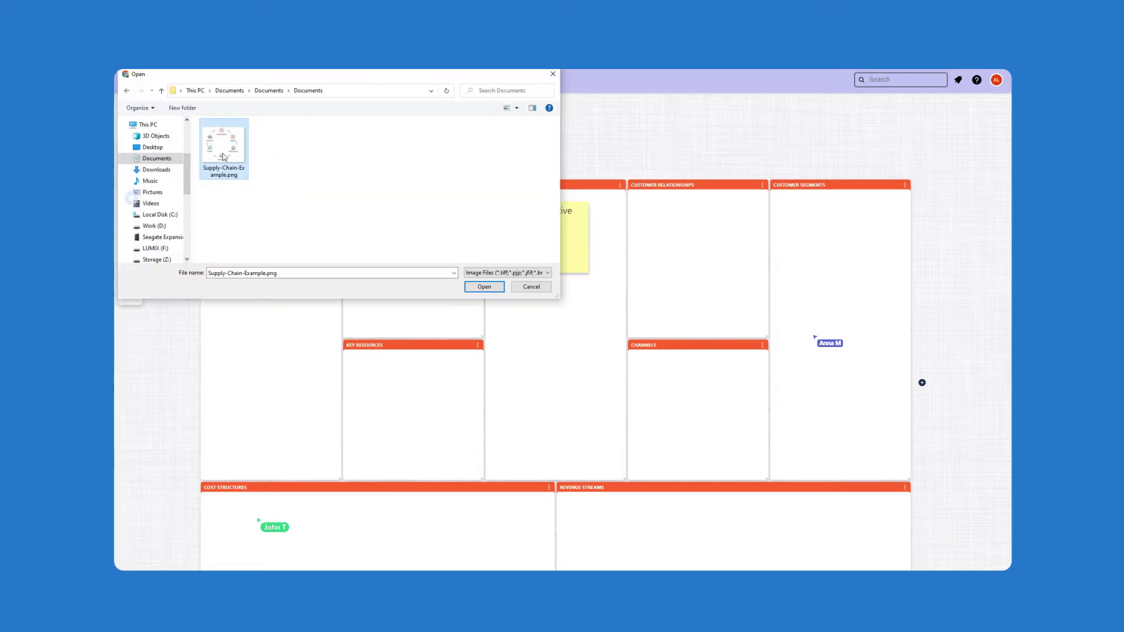
pyautogui.click(484, 284)
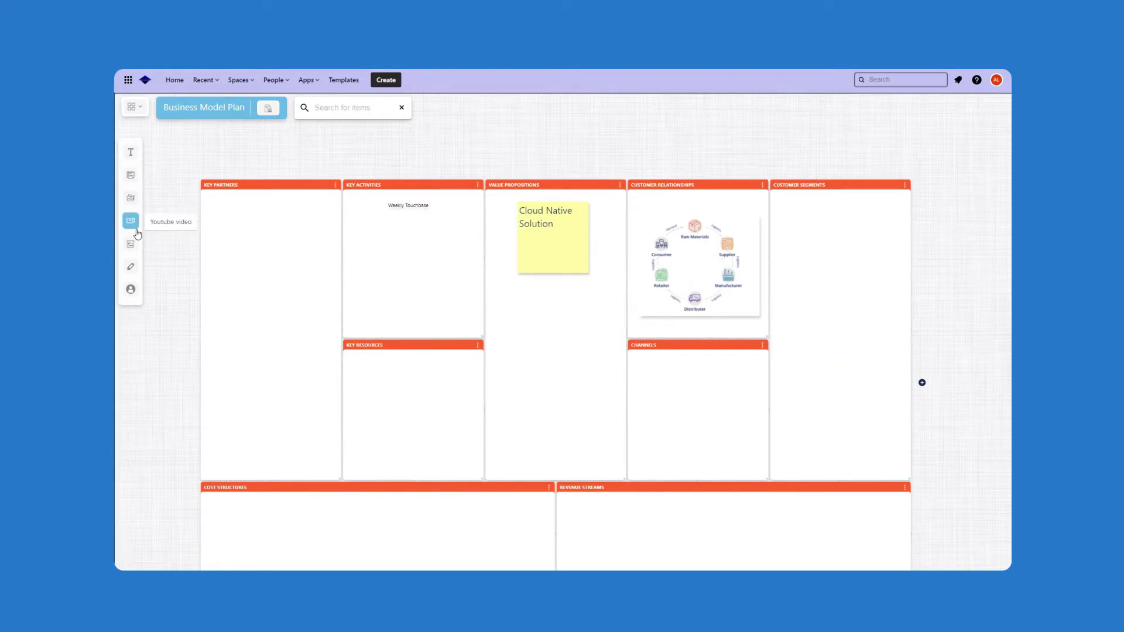
# Step: Add the pasted TeamBoard ProScheduler YouTube video to Key Resources
pyautogui.click(368, 375)
pyautogui.click(477, 171)
pyautogui.write('https://youtu.be/7GRzaf-kFuw')
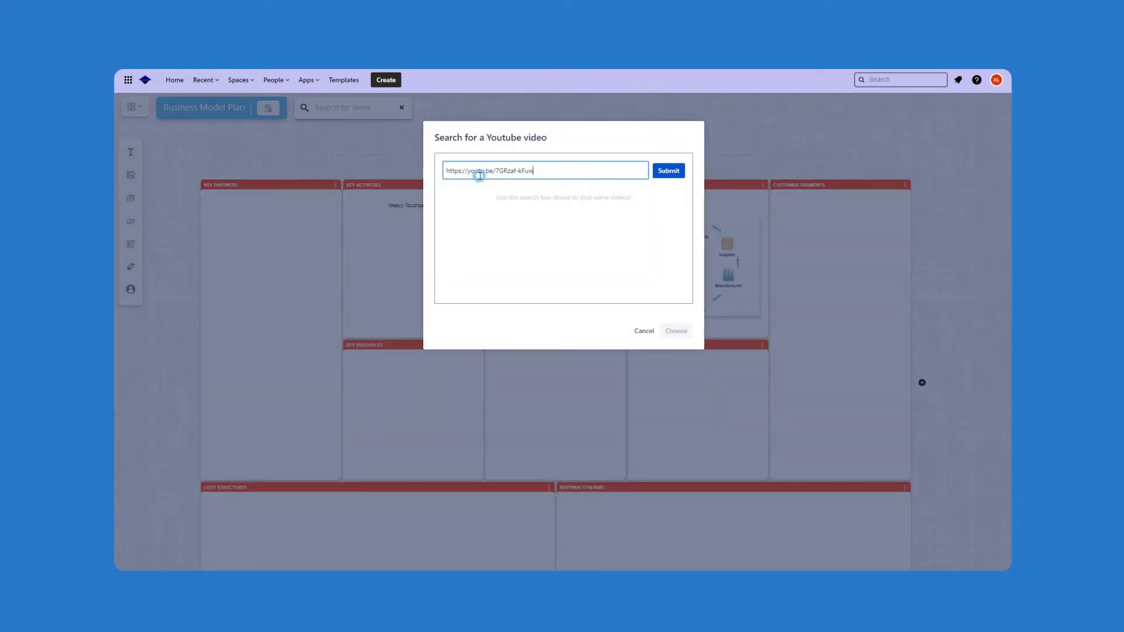
pyautogui.click(510, 220)
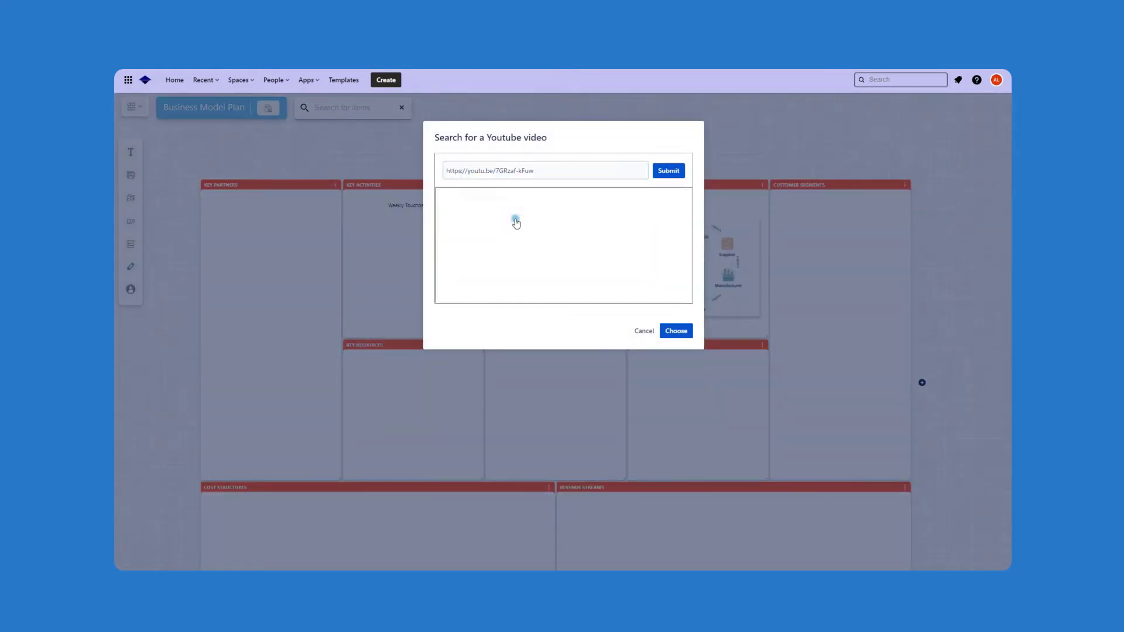
pyautogui.click(671, 332)
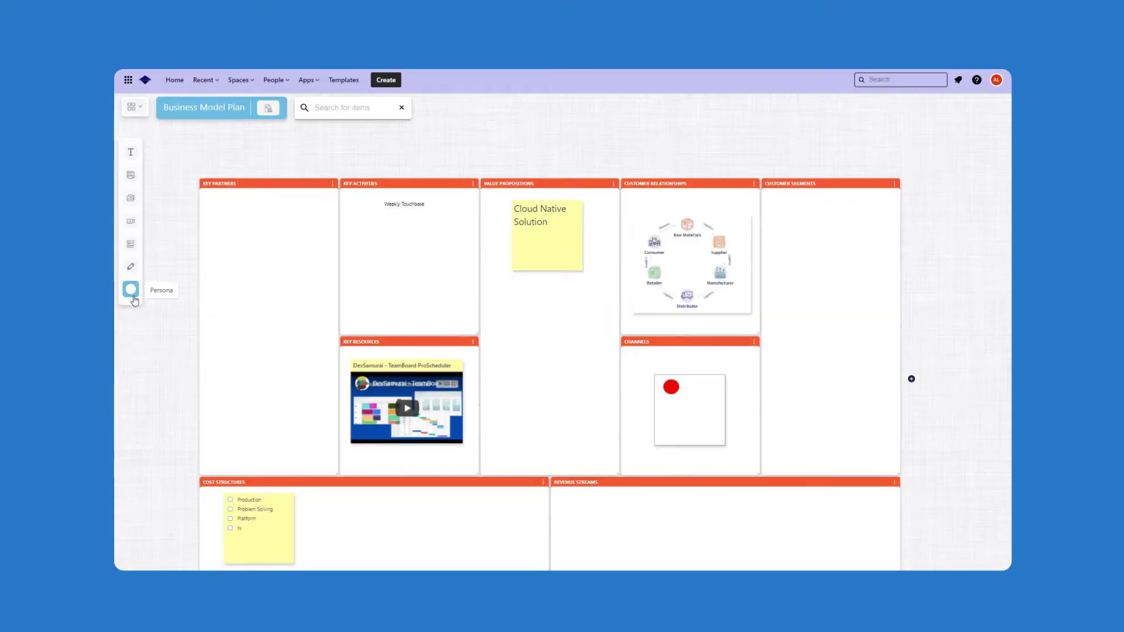
# Step: Place a New Persona card in Customer Segments
pyautogui.click(131, 290)
pyautogui.click(783, 221)
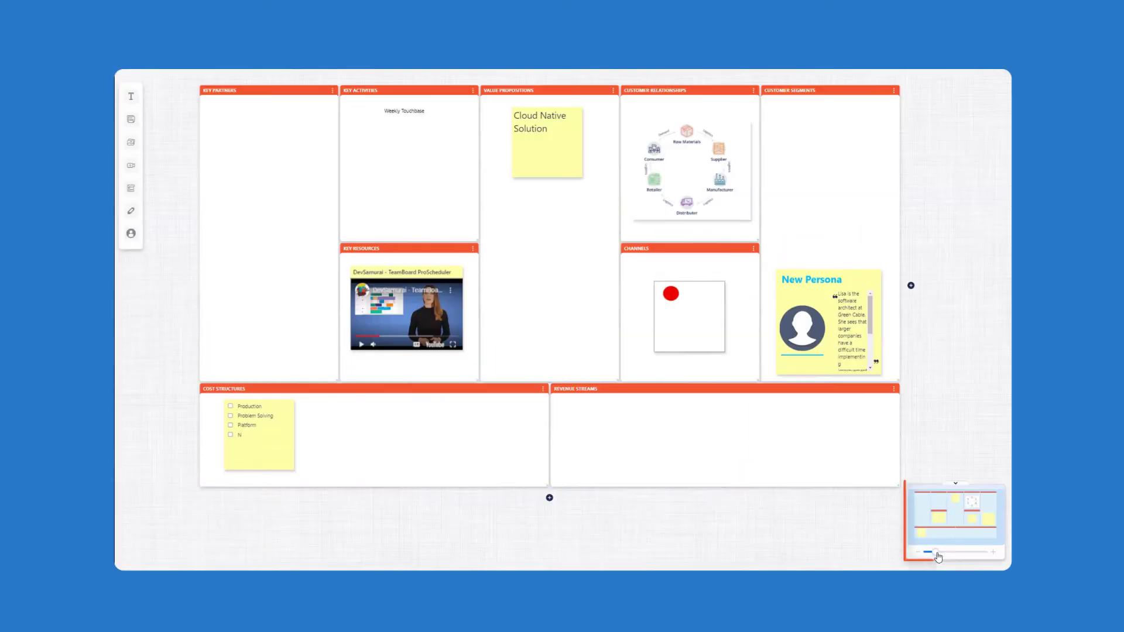
pyautogui.moveTo(937, 557); pyautogui.dragTo(945, 555)
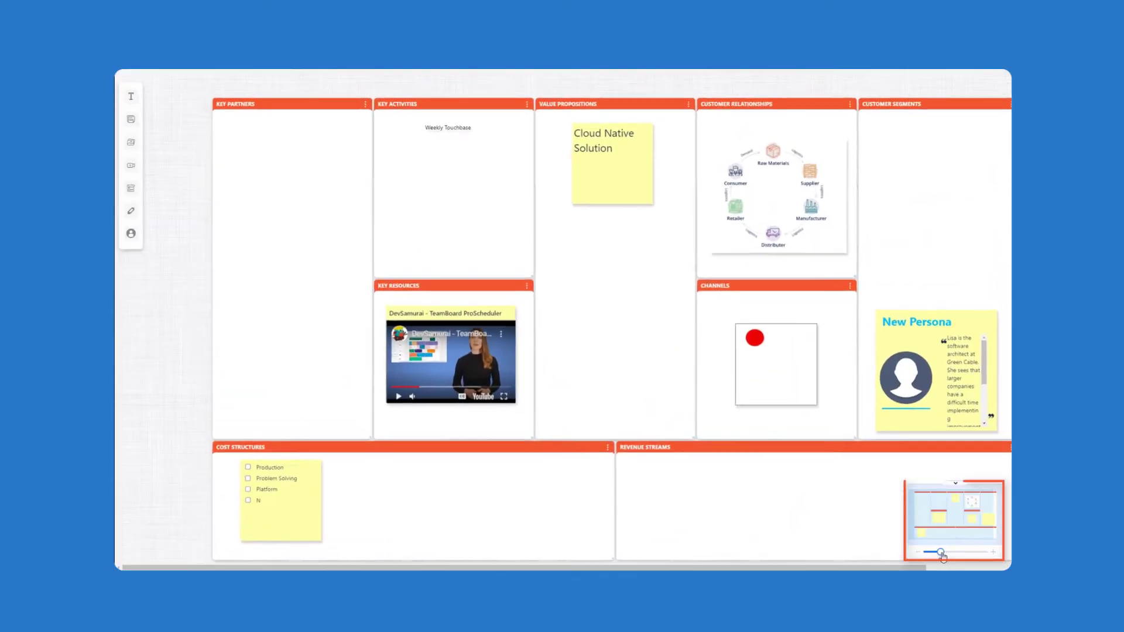
pyautogui.moveTo(947, 505); pyautogui.dragTo(973, 502)
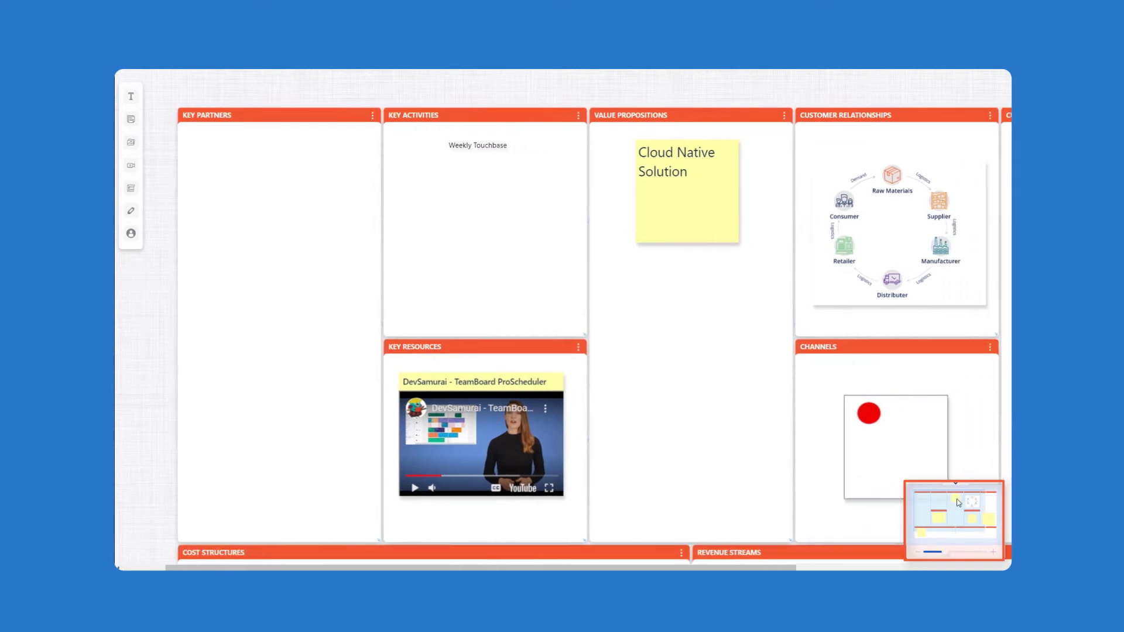
# Step: Comment 'Great graphic!' on the supply-chain image
pyautogui.click(689, 233)
pyautogui.click(677, 141)
pyautogui.write('Great graphic!')
pyautogui.press('Return')
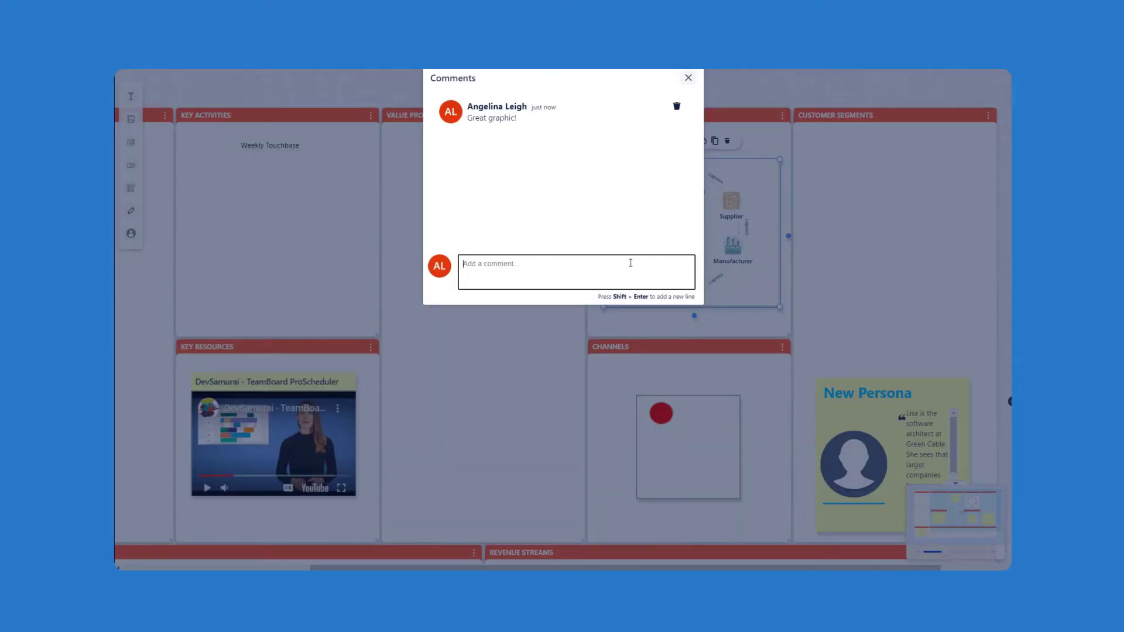
pyautogui.click(688, 78)
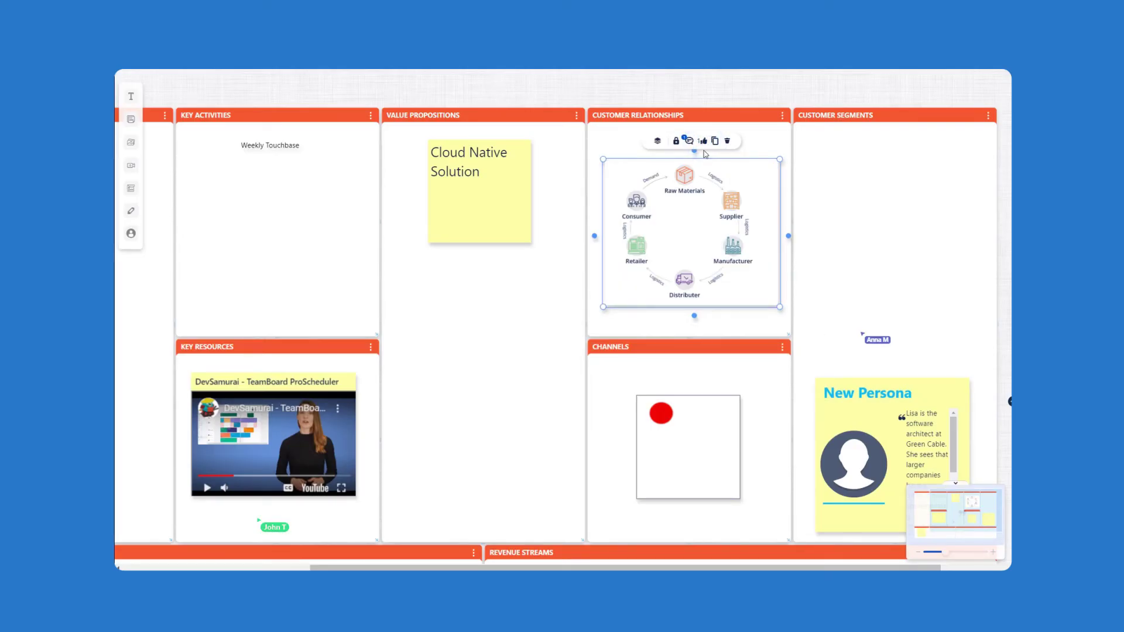
pyautogui.click(483, 193)
# Step: Duplicate Cloud Native Solution, arrow-link it to the copy, and connect the video to the checklist note
pyautogui.click(602, 122)
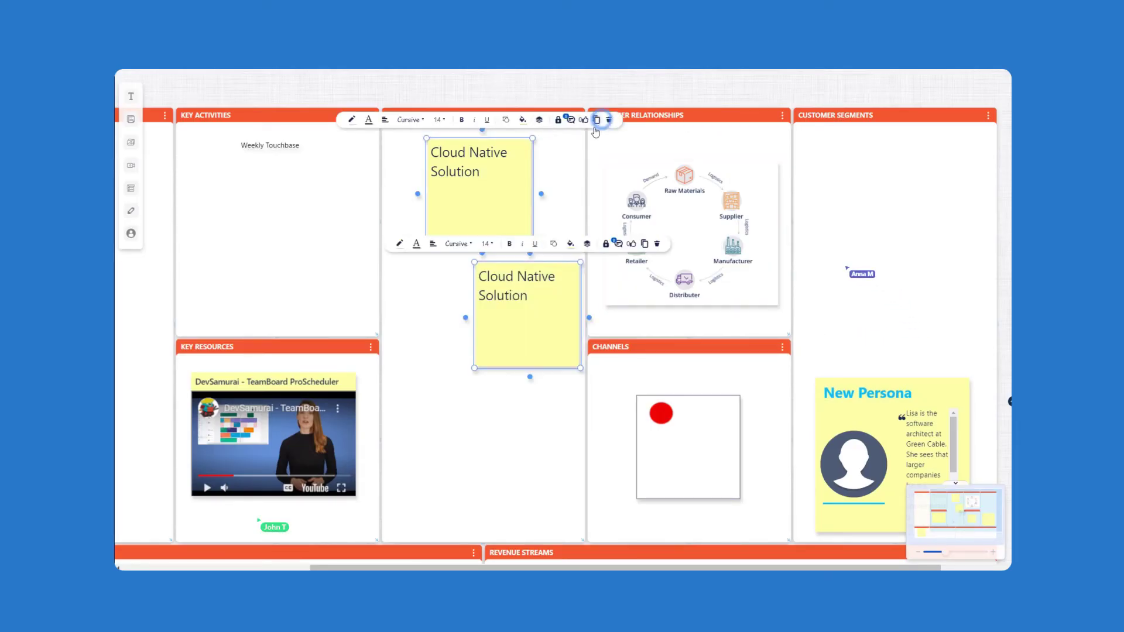
pyautogui.click(473, 236)
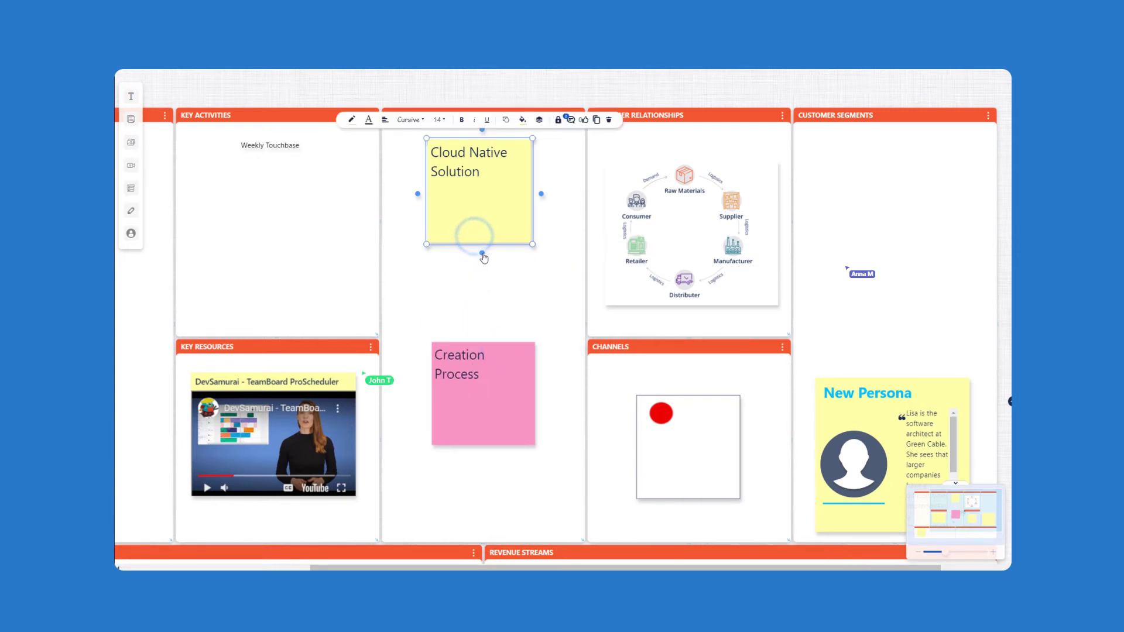
pyautogui.moveTo(482, 253); pyautogui.dragTo(480, 340)
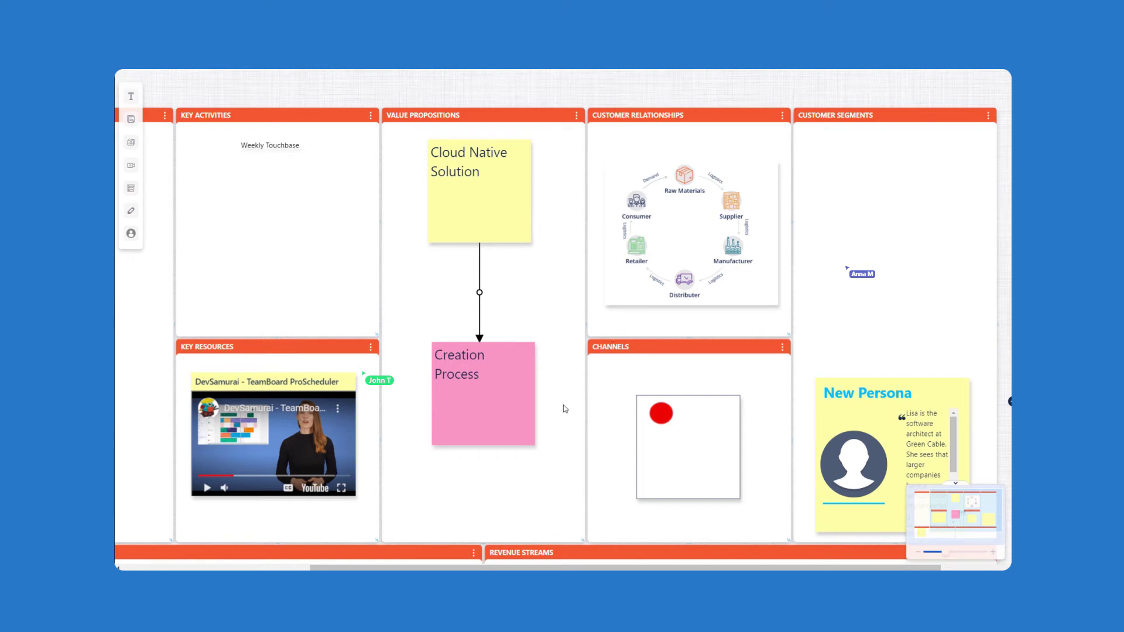
pyautogui.scroll(-3, 565, 408)
pyautogui.moveTo(527, 332); pyautogui.dragTo(284, 444)
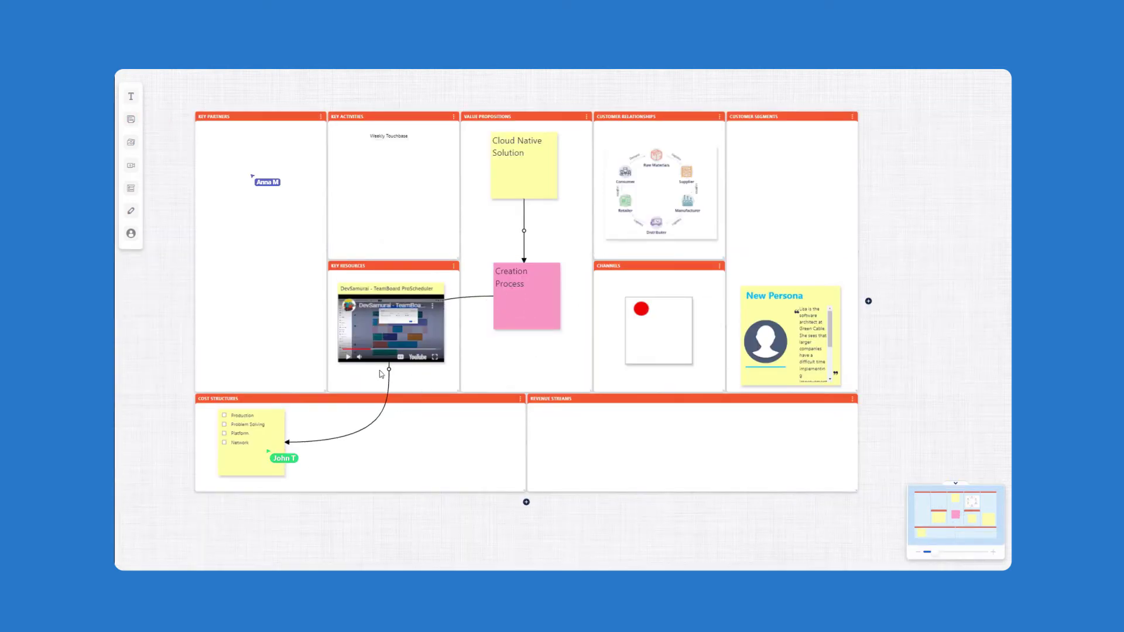
pyautogui.click(388, 348)
pyautogui.scroll(3, 771, 443)
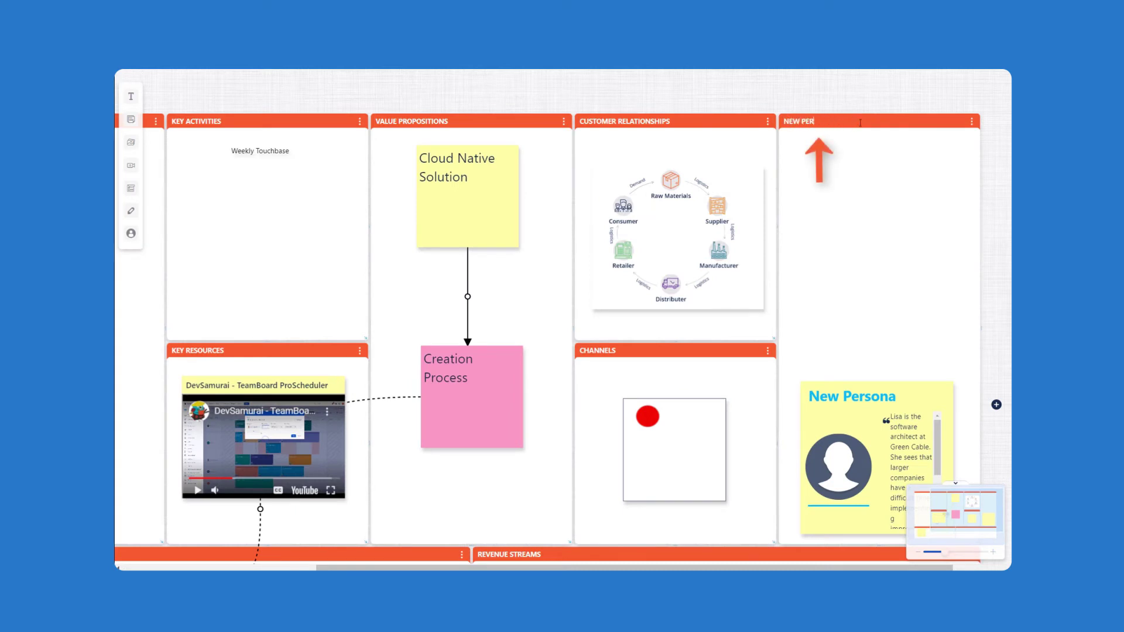
# Step: Delete the Channels column and give another column a yellow background
pyautogui.click(767, 350)
pyautogui.moveTo(759, 479)
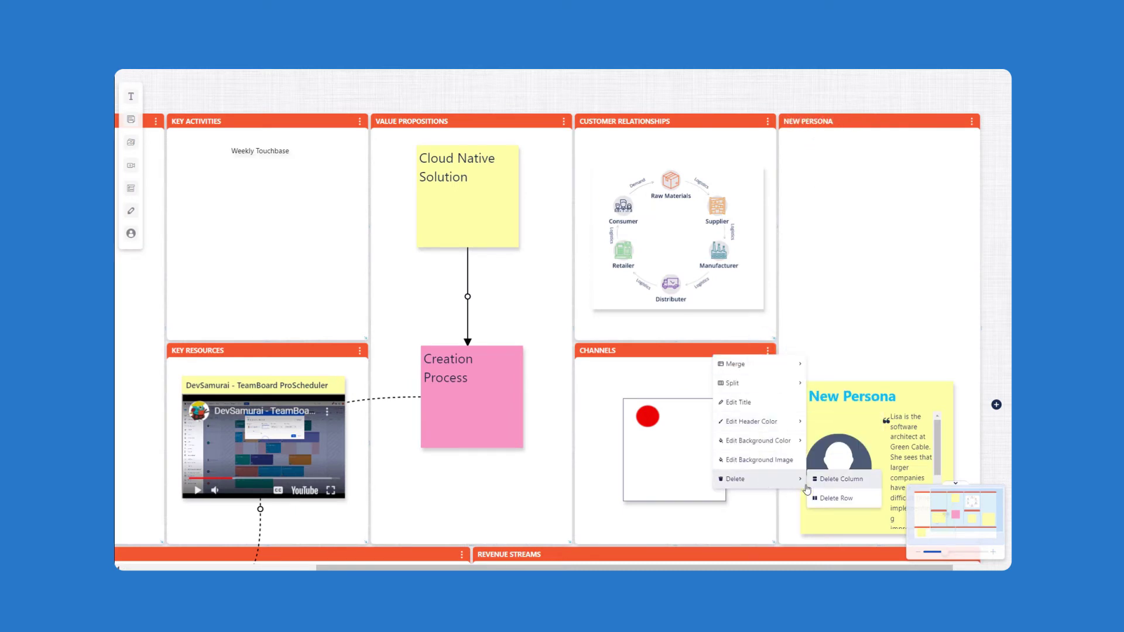
pyautogui.click(826, 489)
pyautogui.click(721, 118)
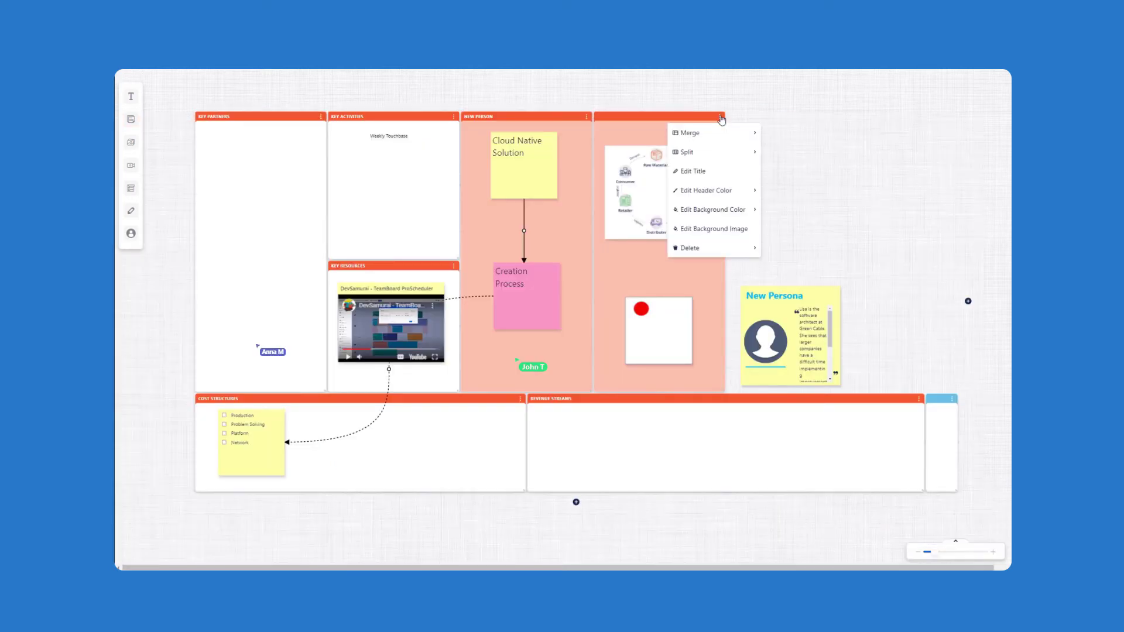
pyautogui.moveTo(711, 210)
pyautogui.click(771, 230)
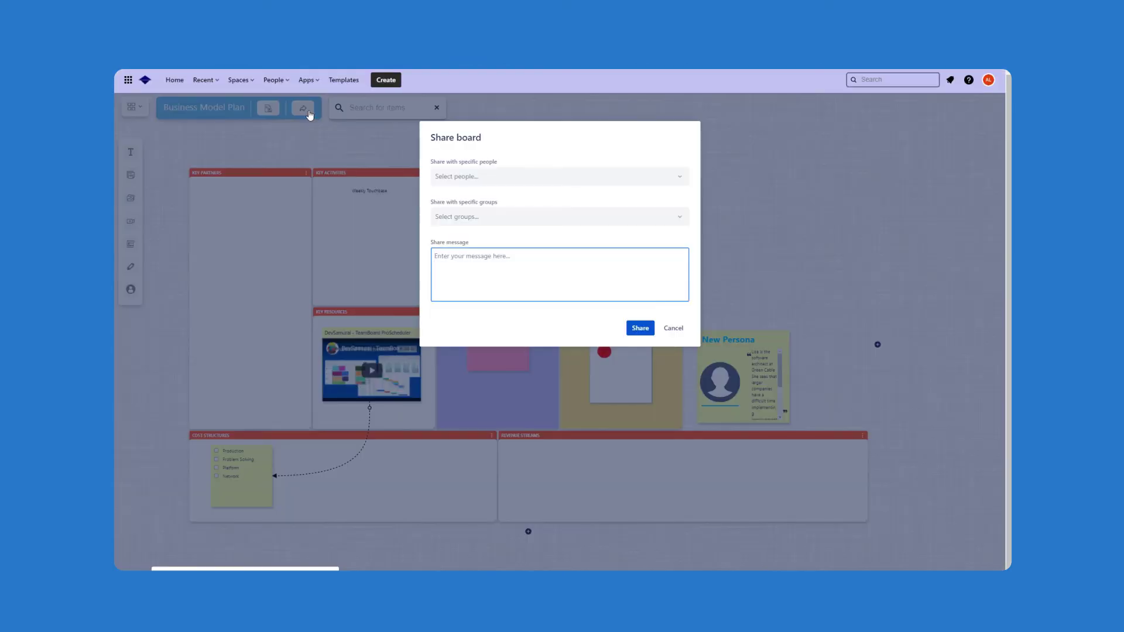
# Step: Share the board with a colleague and the ds_dev group, including a message
pyautogui.click(466, 178)
pyautogui.click(483, 261)
pyautogui.click(480, 223)
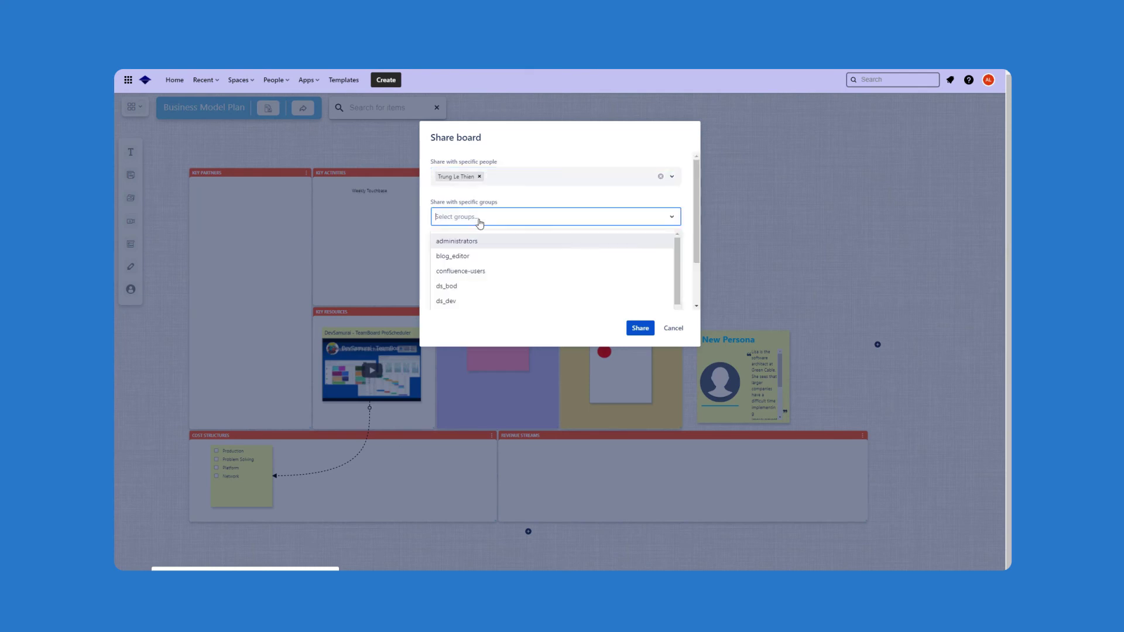
pyautogui.click(471, 302)
pyautogui.click(531, 278)
pyautogui.write('Hi, looking forward to getting your input!')
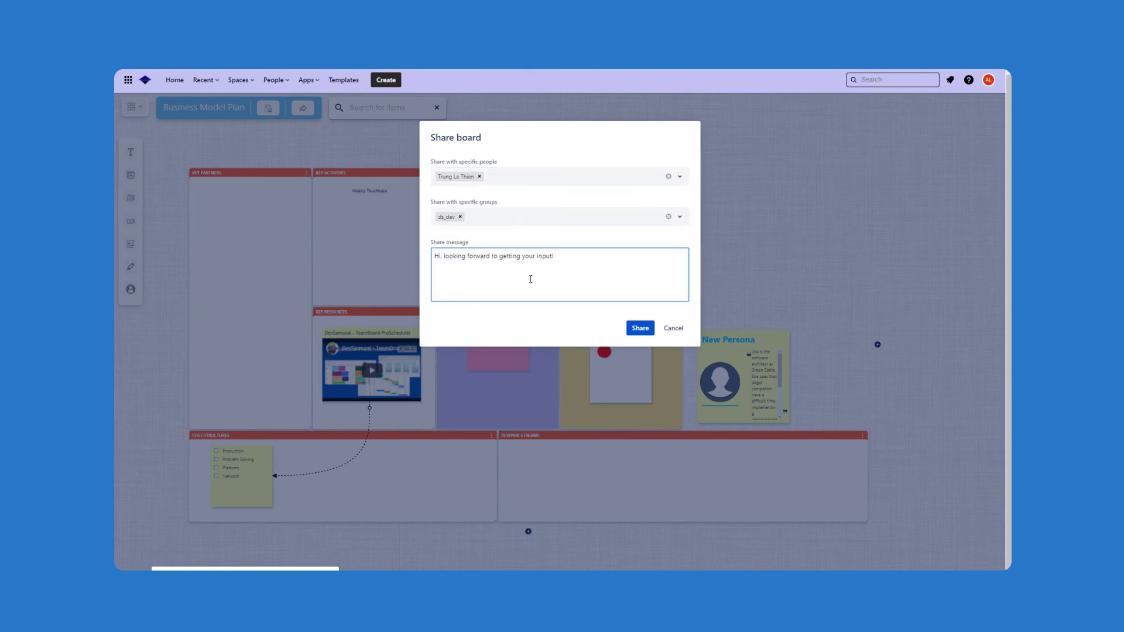
pyautogui.click(639, 328)
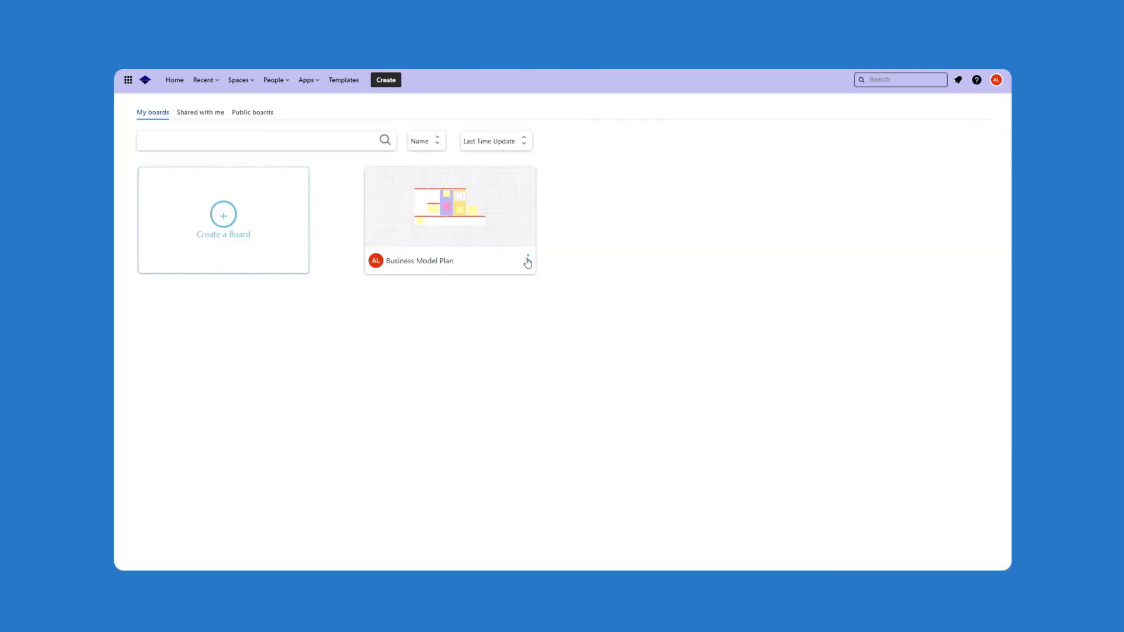
# Step: Edit the Business Model Plan board and select Private board privacy
pyautogui.click(560, 268)
pyautogui.click(463, 217)
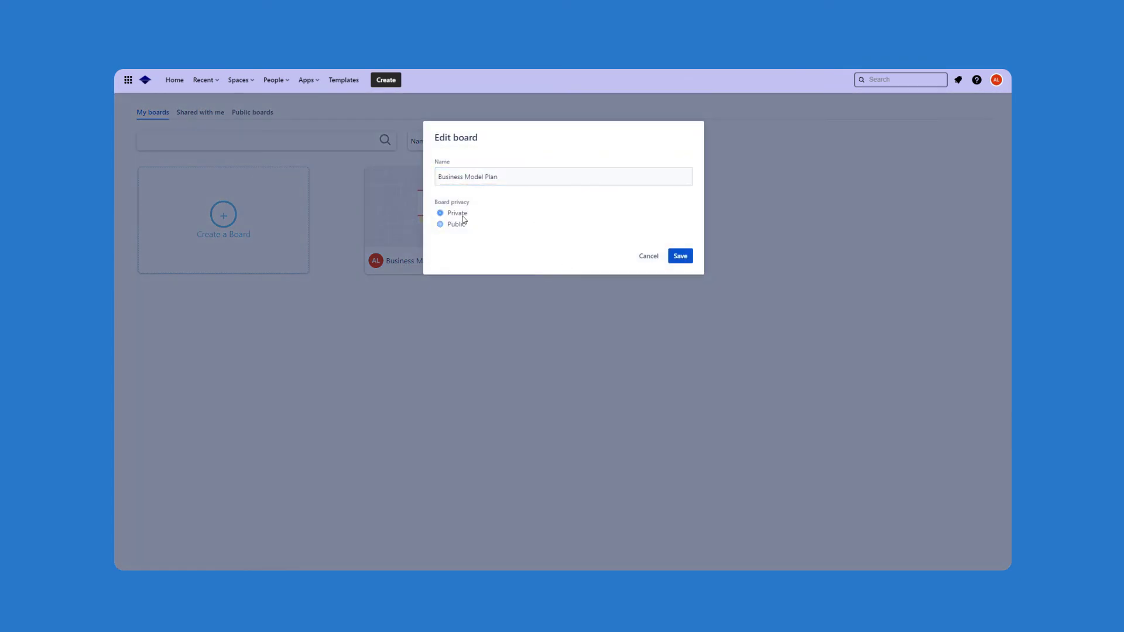